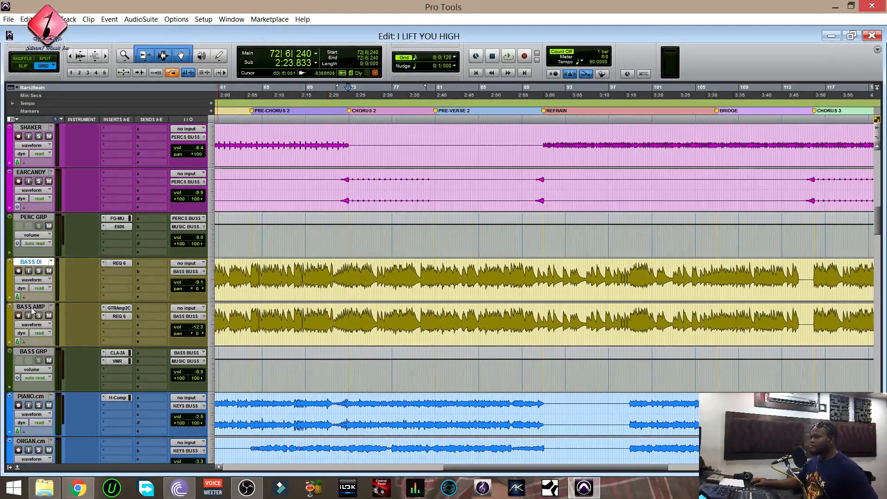
- Bypass all inserts on the BASS DI, BASS AMP and BASS GRP tracks, and select BASS GRP
ctrl+click(119, 265)
ctrl+click(120, 308)
ctrl+click(119, 316)
ctrl+click(119, 353)
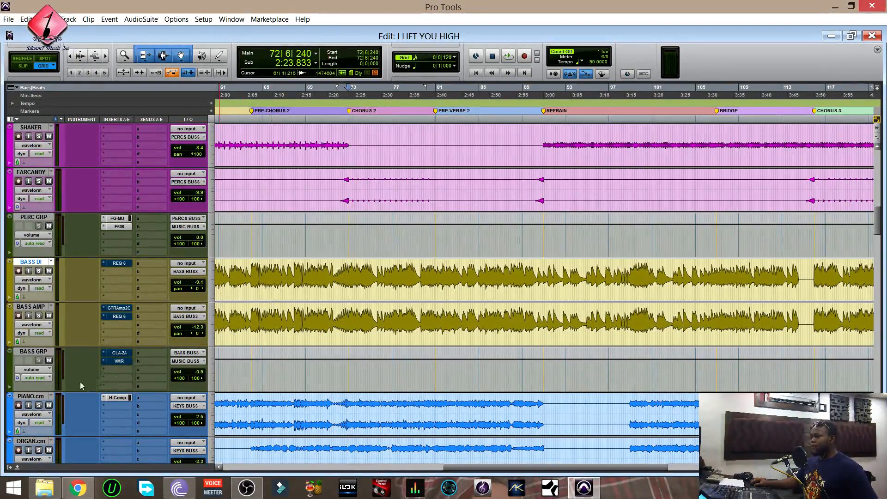
click(32, 352)
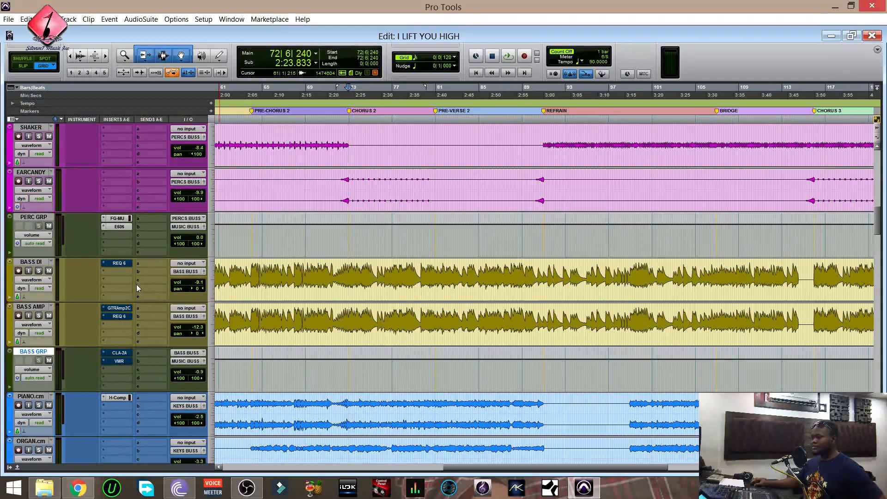
- Reactivate the inserts on all three bass tracks and play the full mix from Chorus 2 to the Refrain
ctrl+super+click(118, 262)
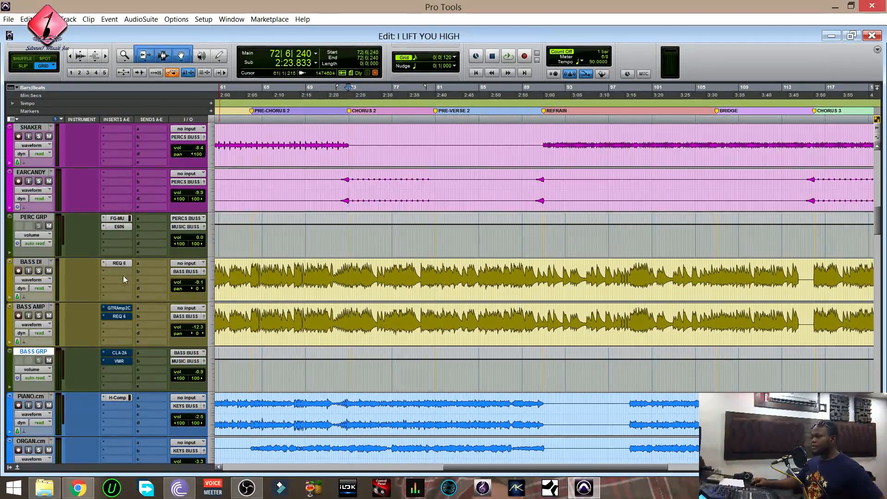
ctrl+super+click(119, 309)
ctrl+super+click(119, 354)
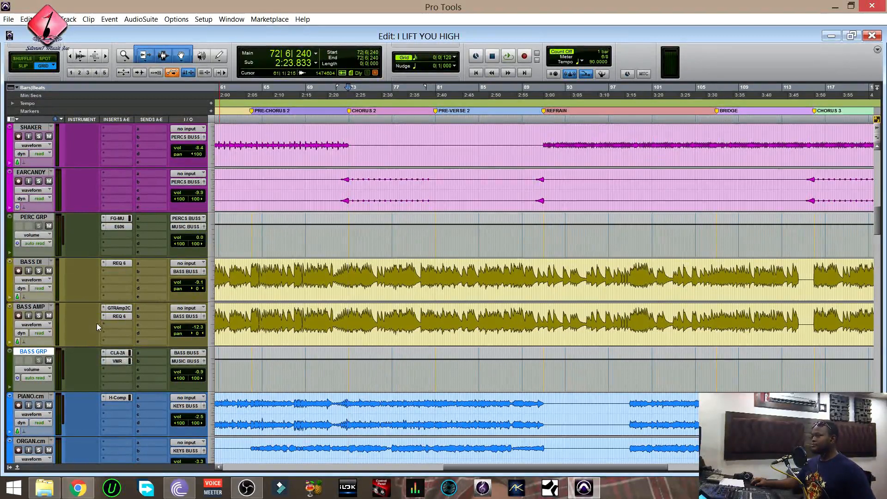
key(space)
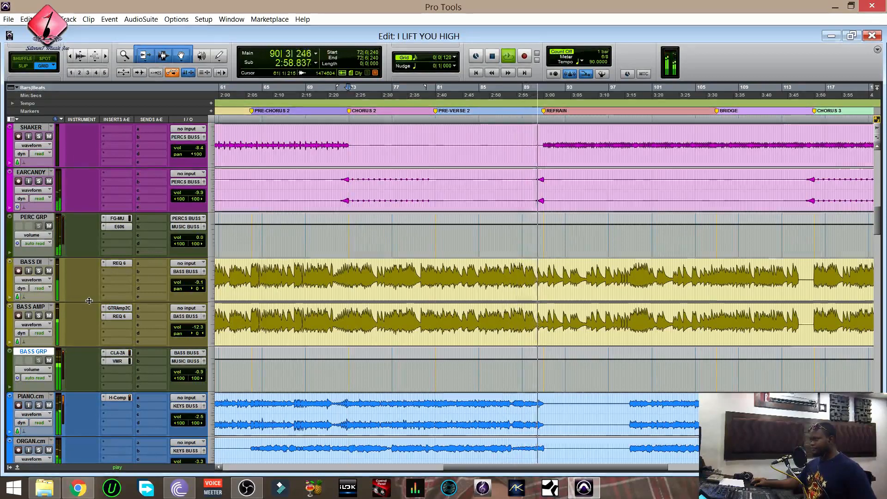
key(space)
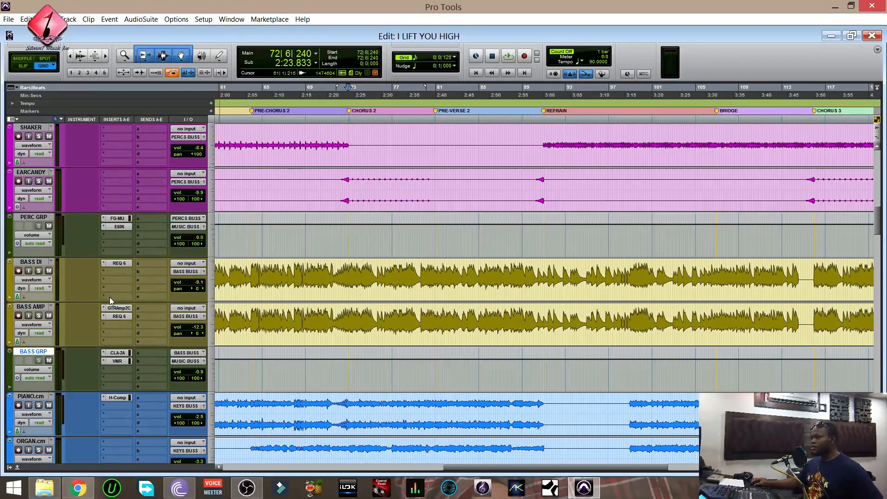
- Bypass the REQ 6, GTRAmp2C, CLA-2A and VMR inserts across the BASS DI, BASS AMP and BASS GRP tracks again
click(119, 263)
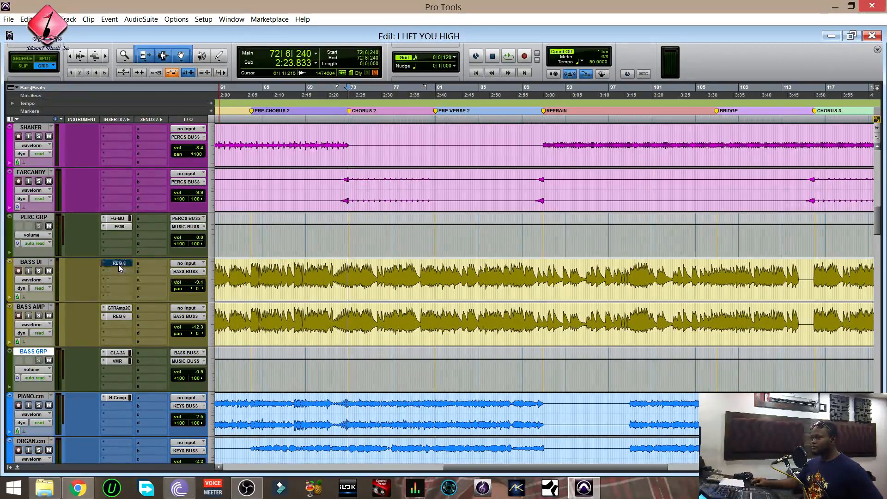
ctrl+click(120, 308)
ctrl+click(117, 317)
ctrl+click(119, 353)
ctrl+click(118, 362)
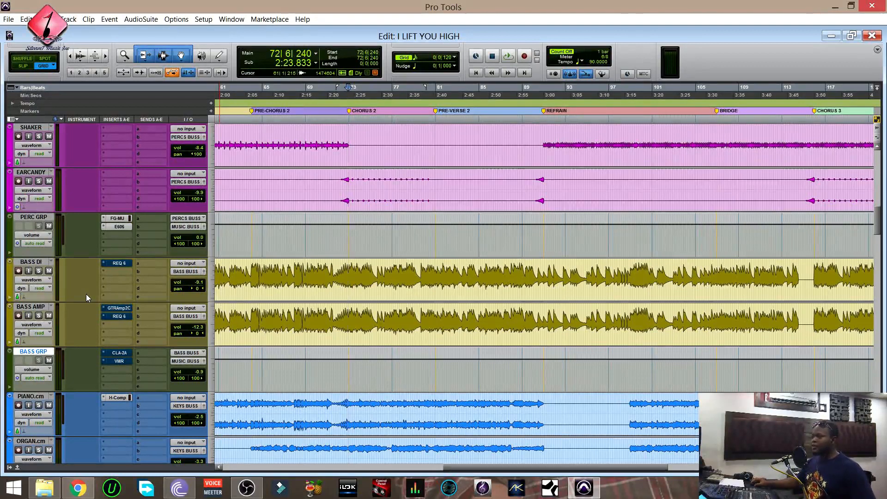
- Select the BASS DI track, review its REQ 6 equalizer settings, take the plug-in out of bypass and close its window
click(30, 263)
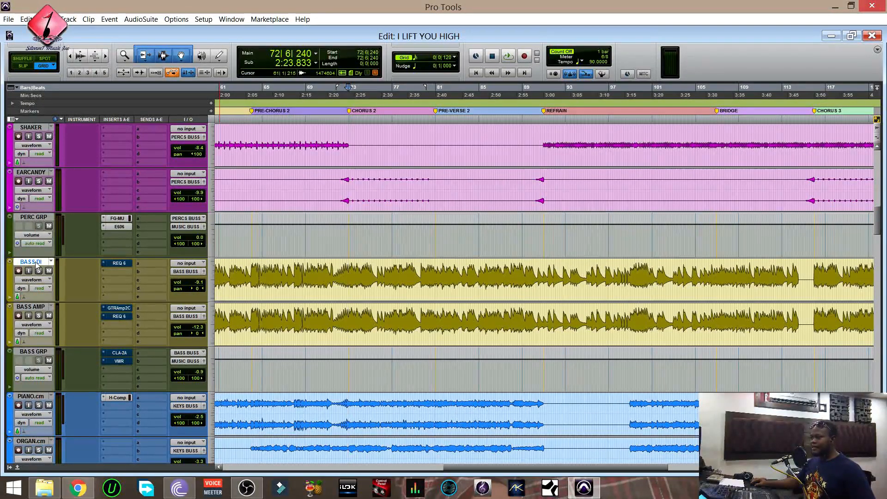
click(33, 308)
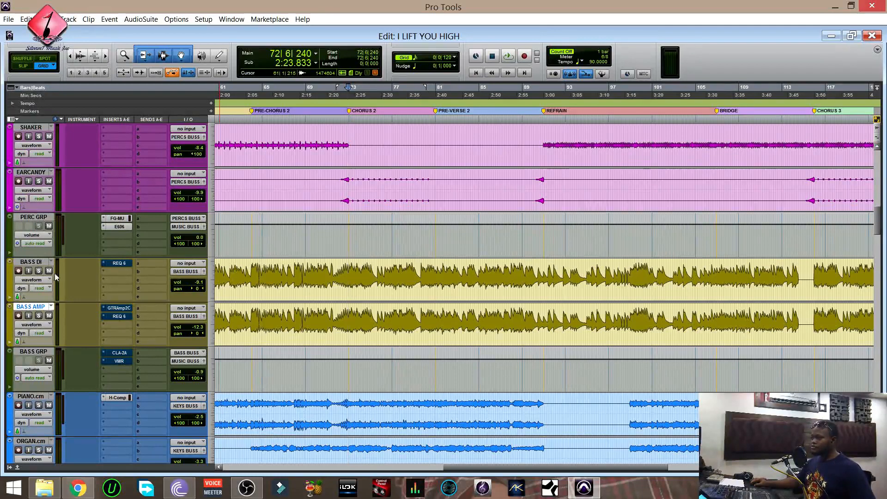
click(33, 261)
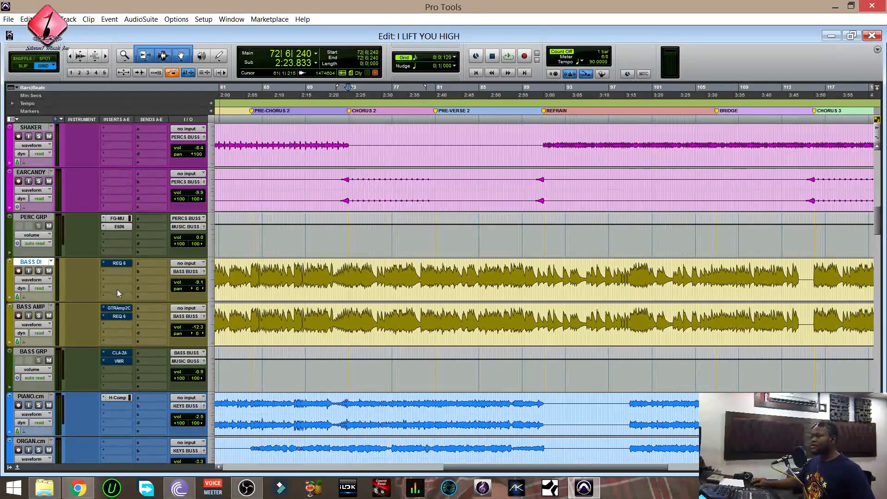
click(119, 264)
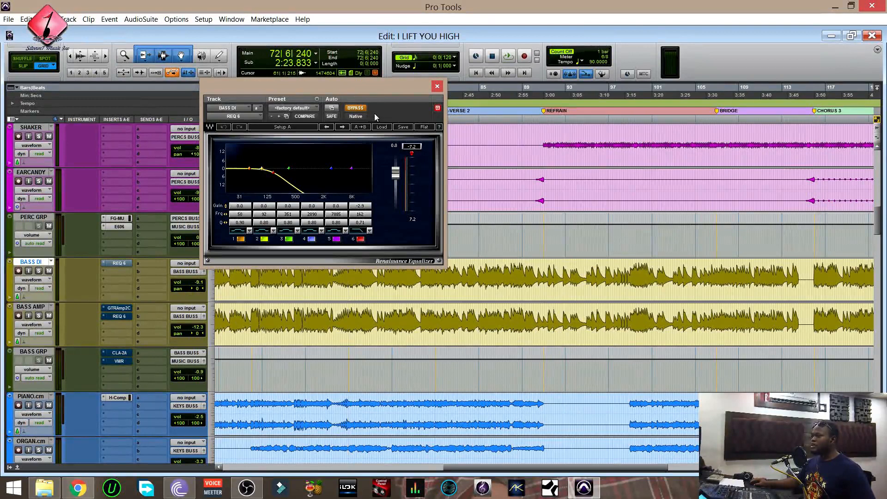
click(357, 109)
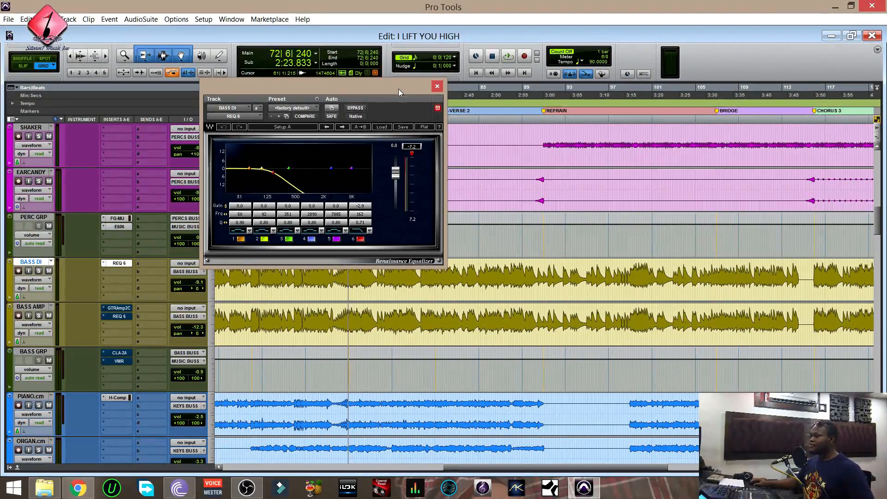
click(437, 87)
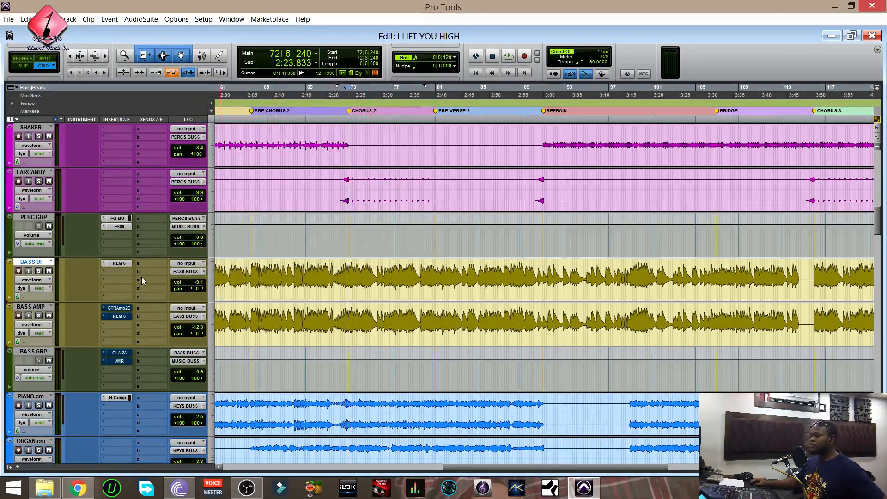
- Solo the BASS DI track and play it from just before Chorus 2 with REQ 6 bypassed
click(38, 271)
key(space)
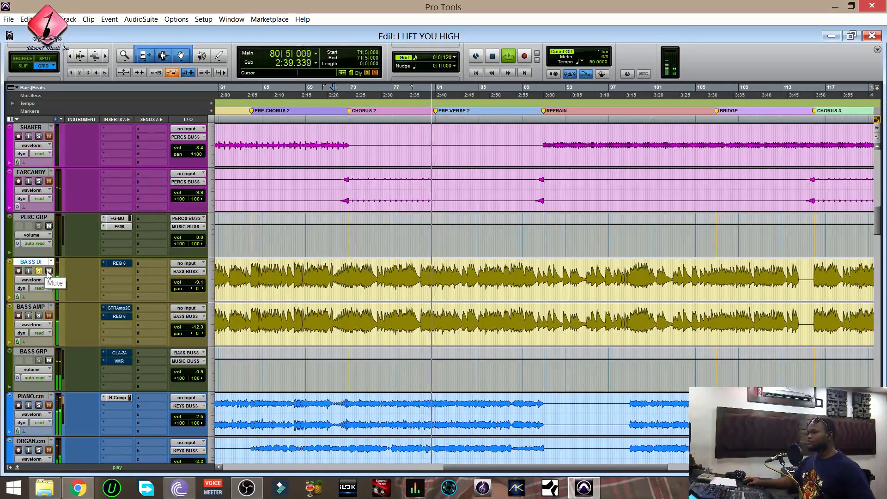
key(space)
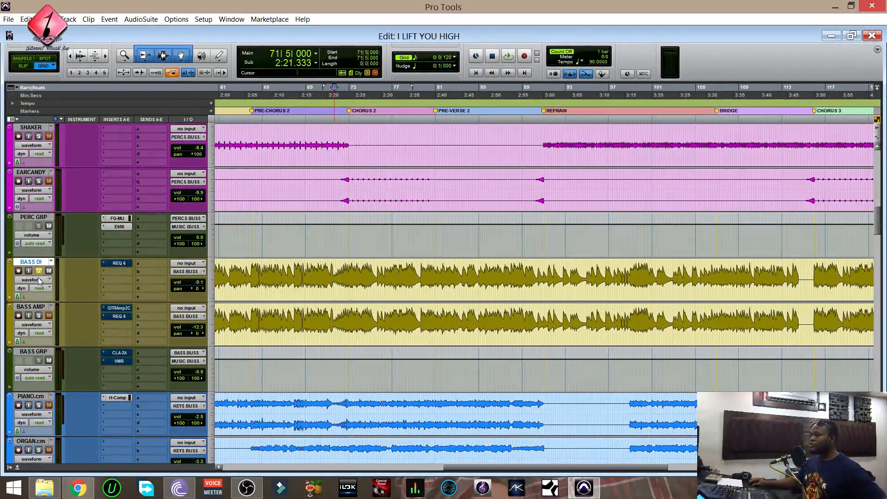
- Compare the soloed BASS DI with REQ 6 active and bypassed during playback, and leave the equalizer active
ctrl+click(121, 263)
key(space)
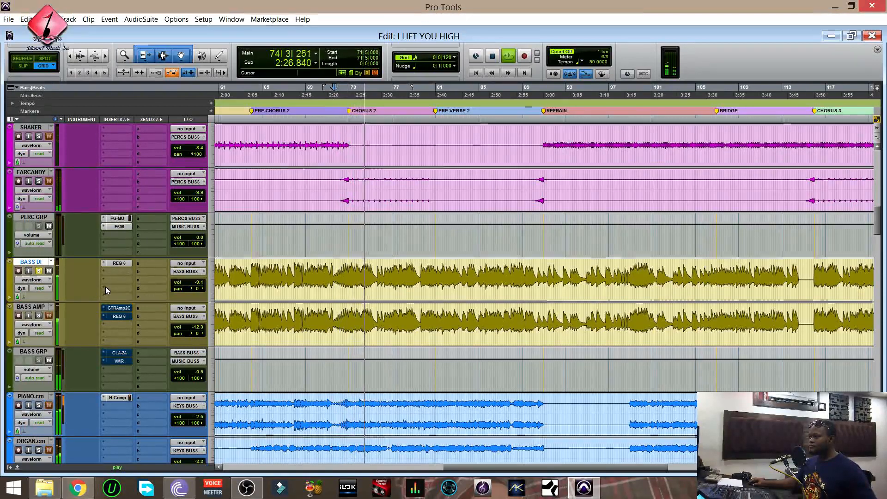
key(space)
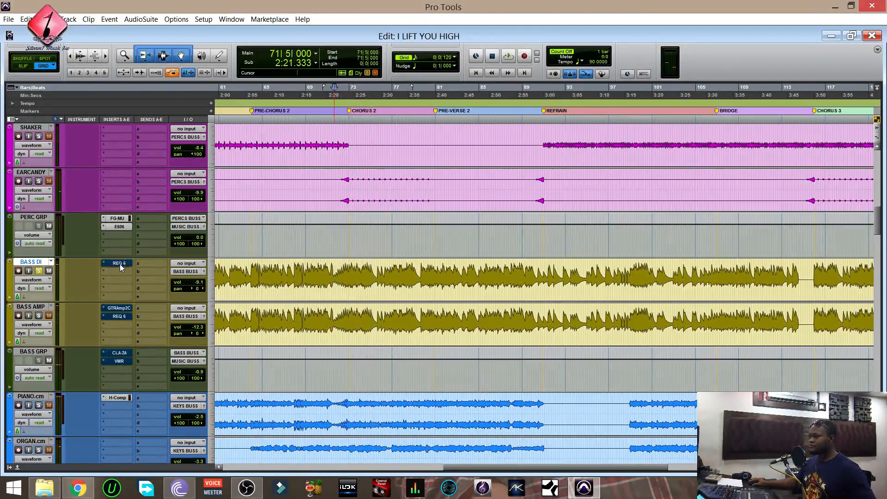
key(space)
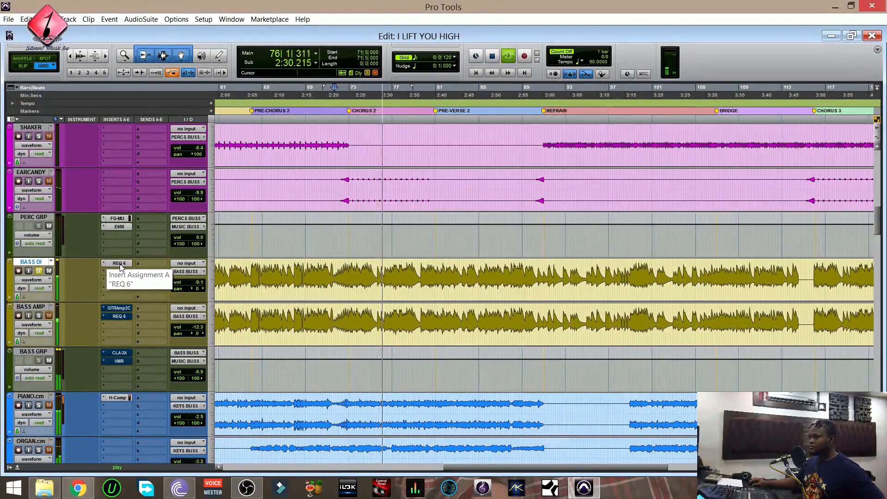
ctrl+click(120, 265)
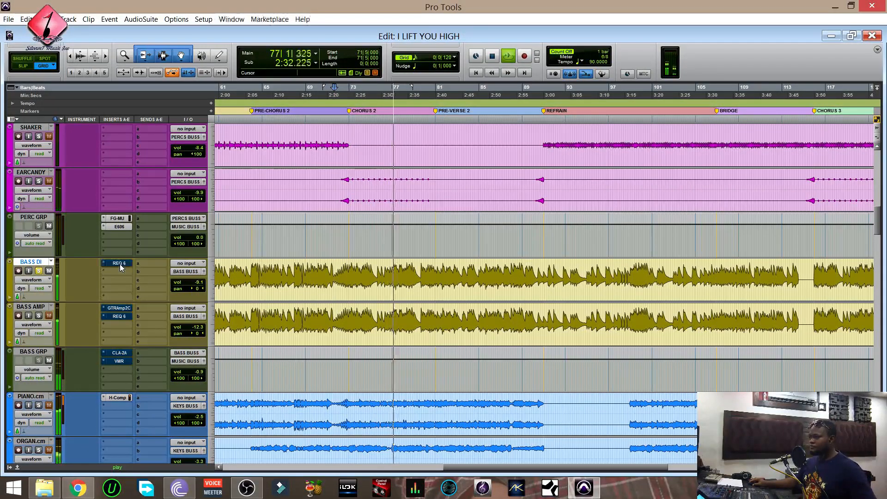
key(space)
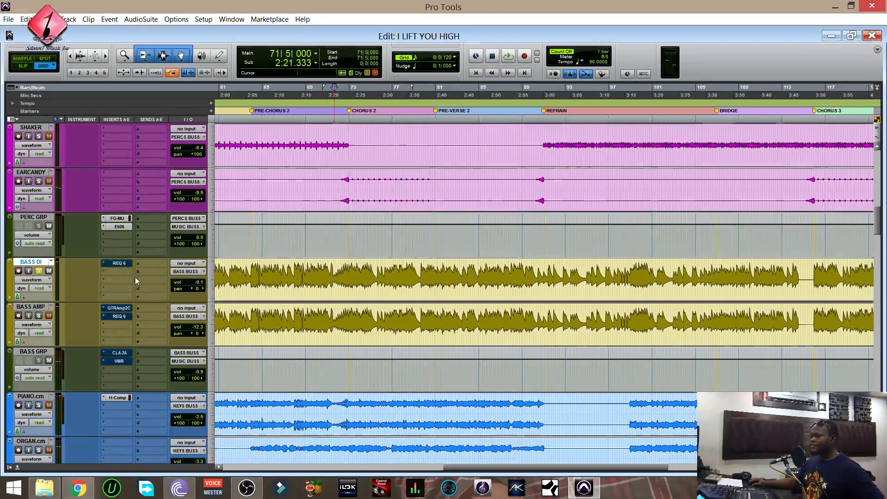
ctrl+click(123, 263)
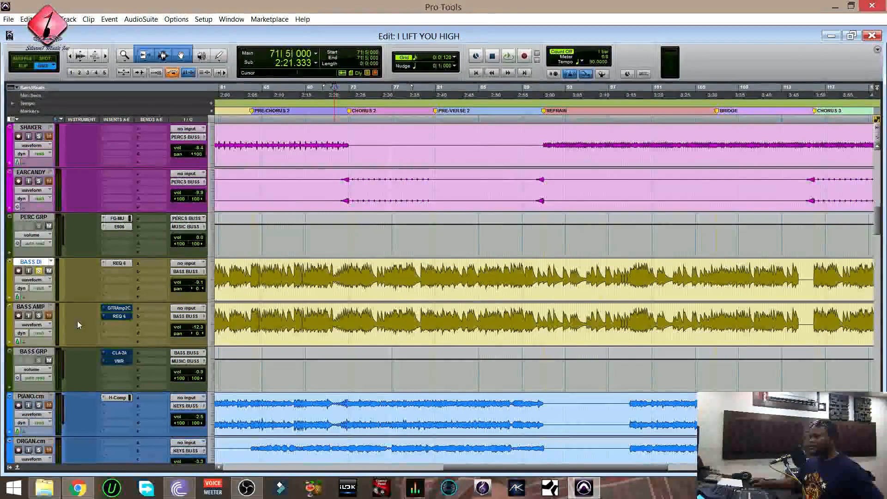
- Solo BASS AMP together with BASS DI and play both bass tracks from just before Chorus 2
click(39, 317)
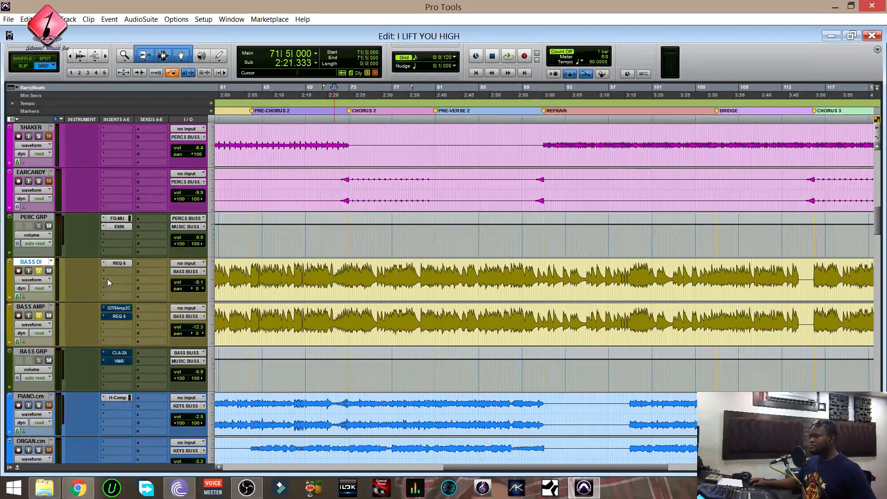
key(space)
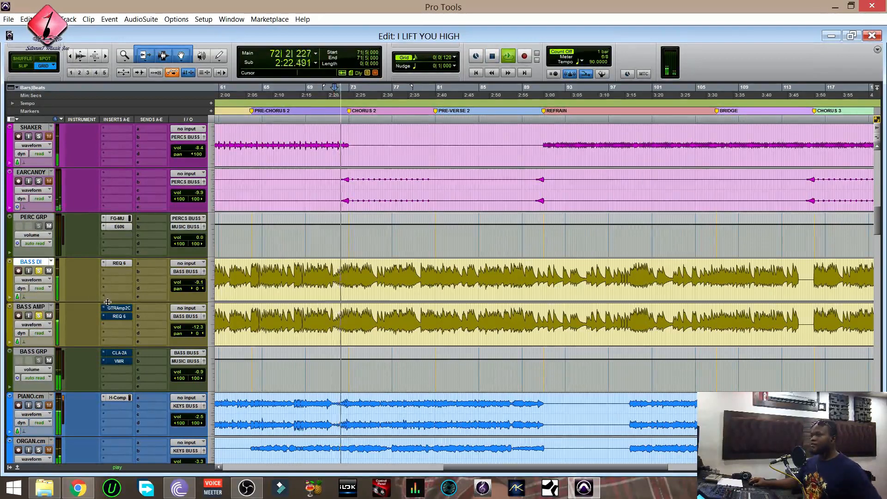
key(space)
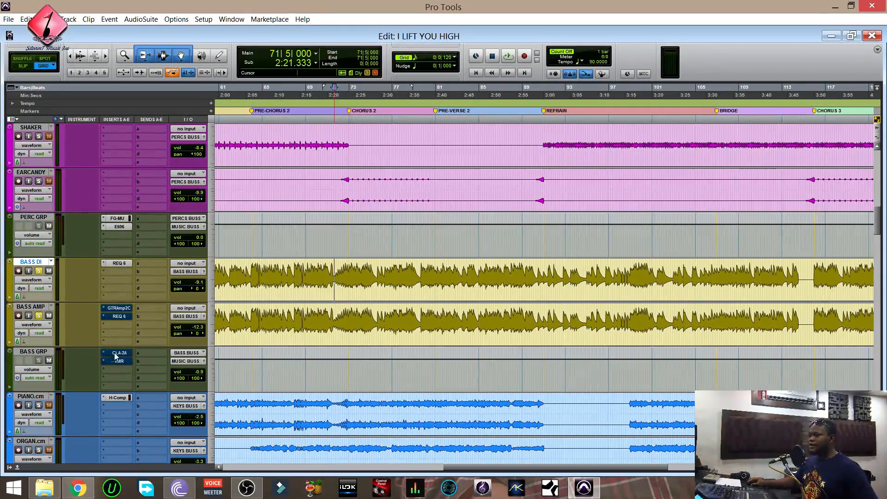
- Take BASS DI out of solo, select BASS AMP and open its GTR amp plug-in
click(39, 270)
click(31, 306)
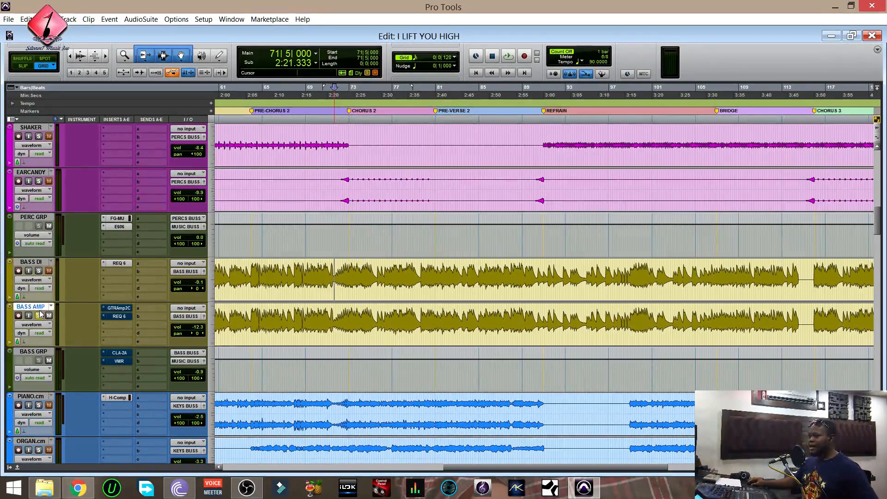
click(117, 308)
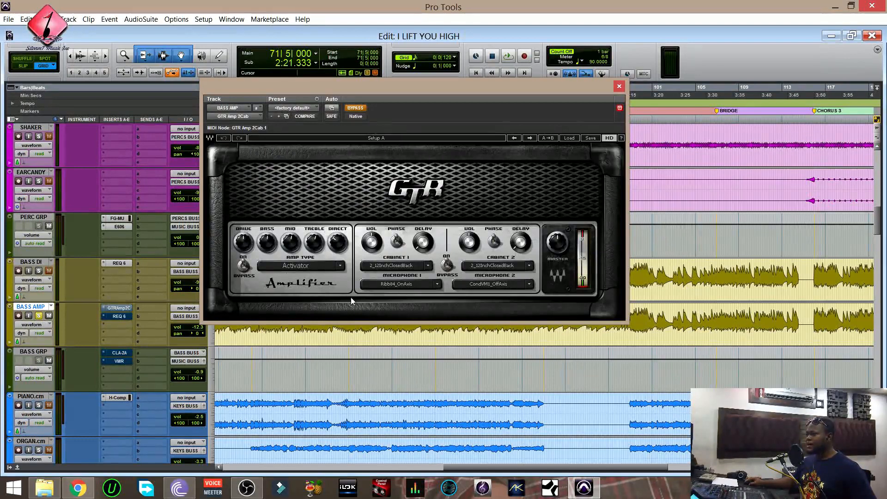
- Try the SolidState bass amp type in the GTR amp, and set the type back to Activator
click(339, 266)
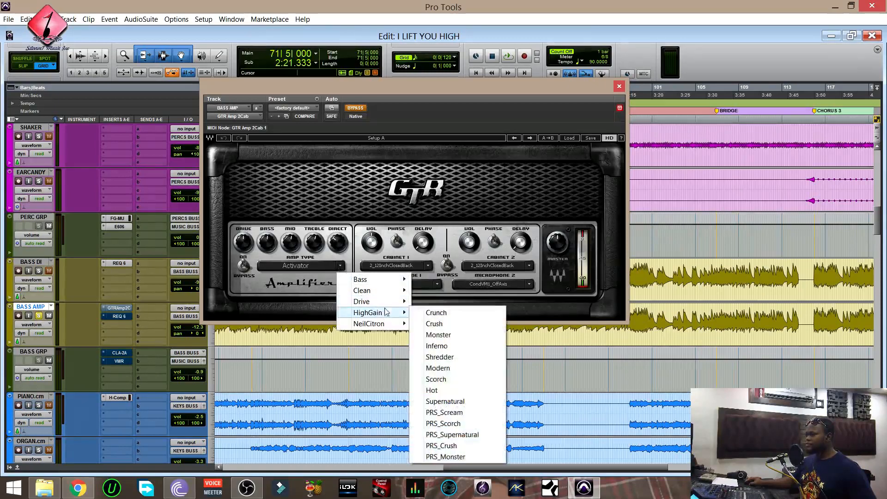
mouse_move(354, 278)
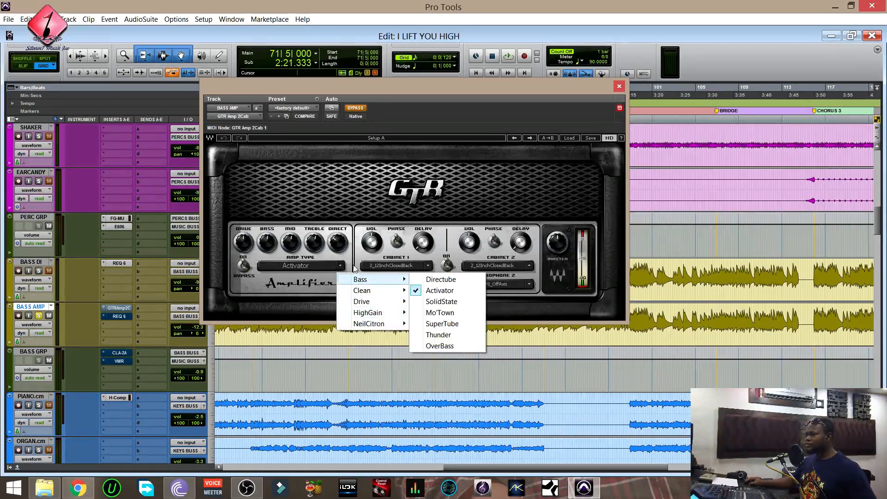
click(442, 301)
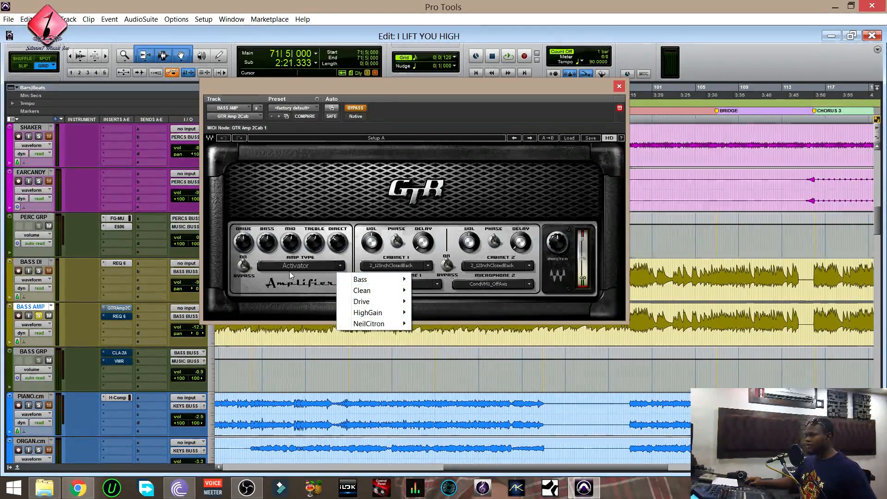
click(335, 268)
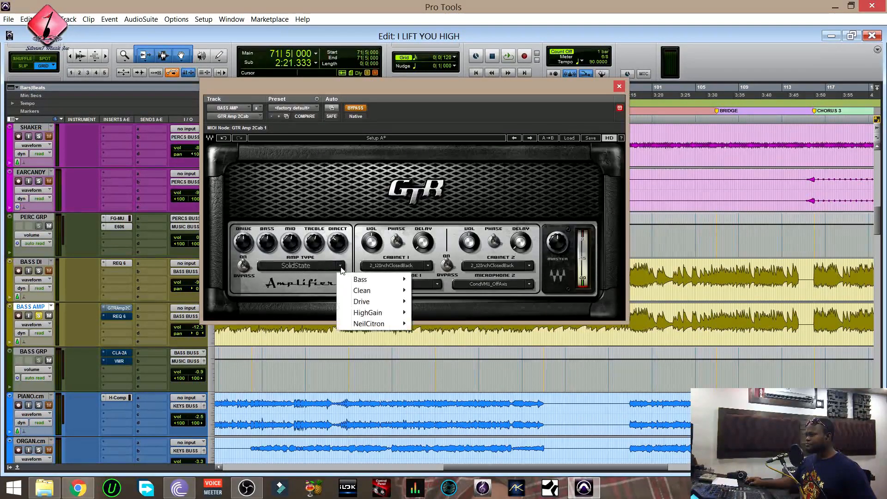
mouse_move(379, 279)
click(432, 290)
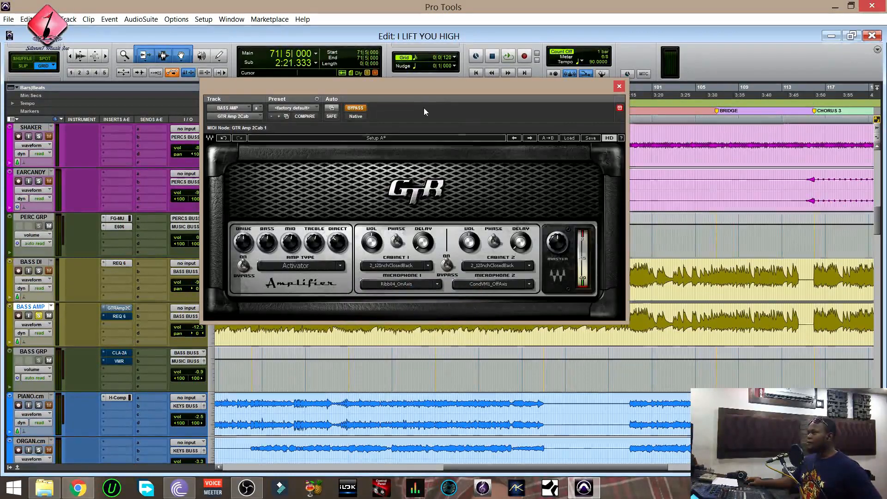
- Close the GTR amp window and play the soloed BASS AMP track with the amp simulation active
click(619, 87)
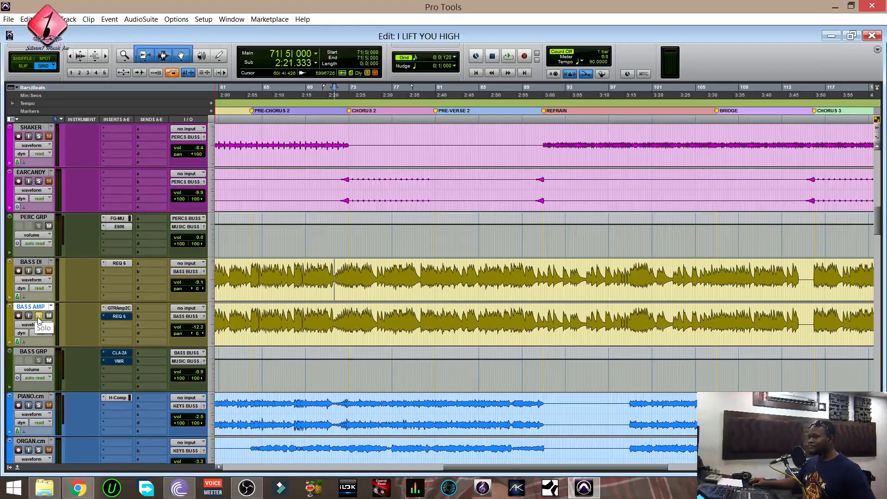
key(space)
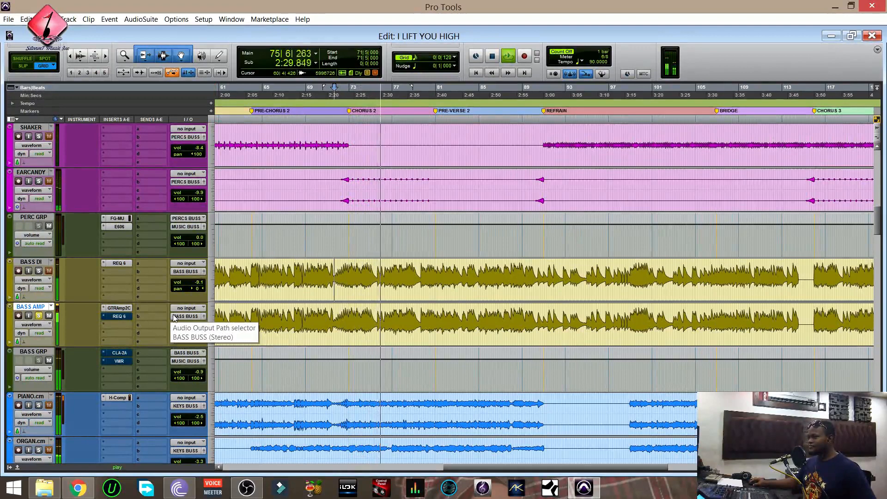
key(space)
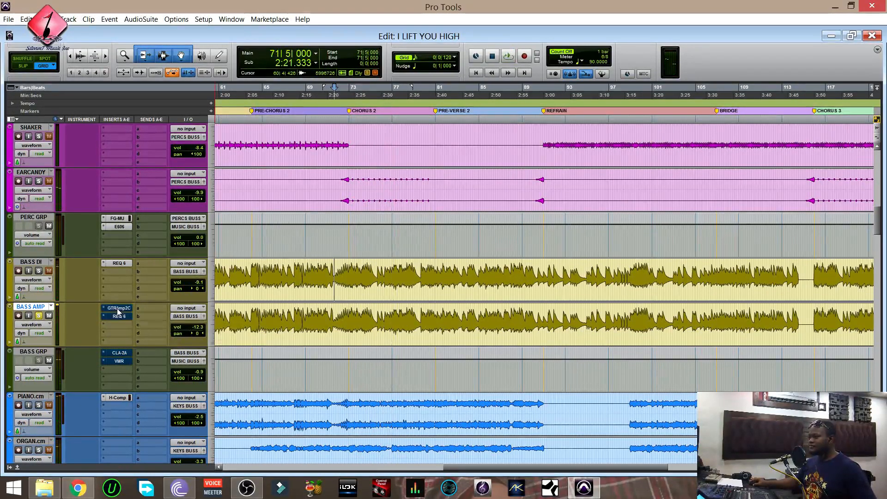
- Play the soloed BASS AMP track with its GTR amp and REQ 6 bypassed
key(space)
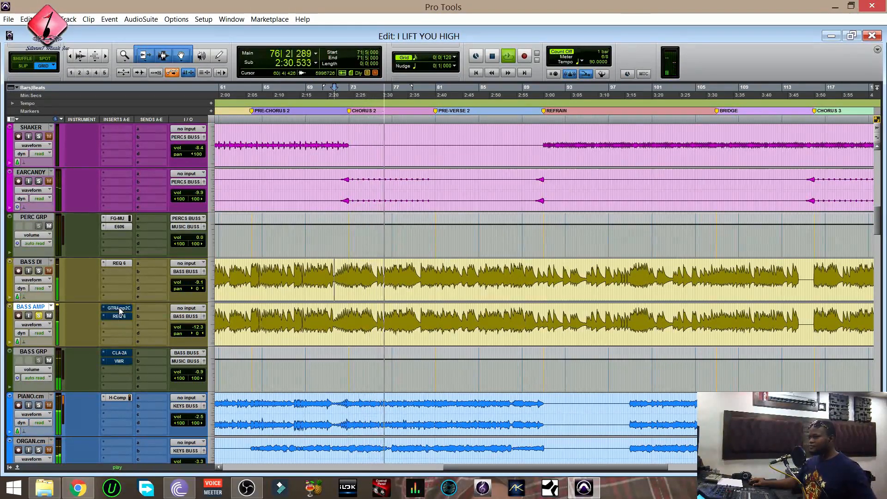
key(space)
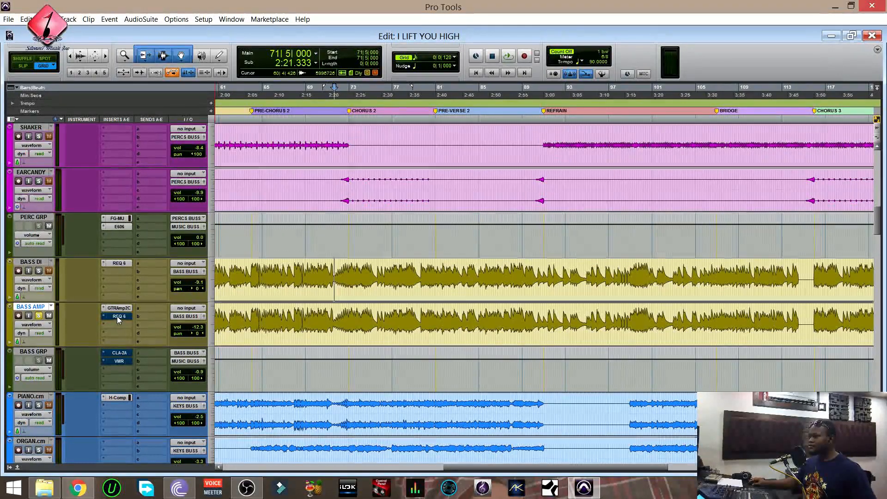
- Open the REQ 6 equalizer on BASS AMP, take it out of bypass and play the soloed track
click(117, 316)
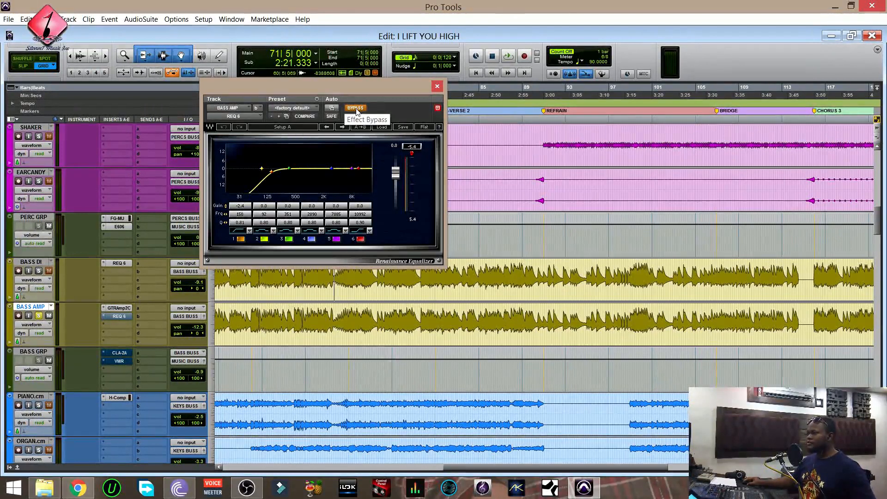
click(356, 109)
key(space)
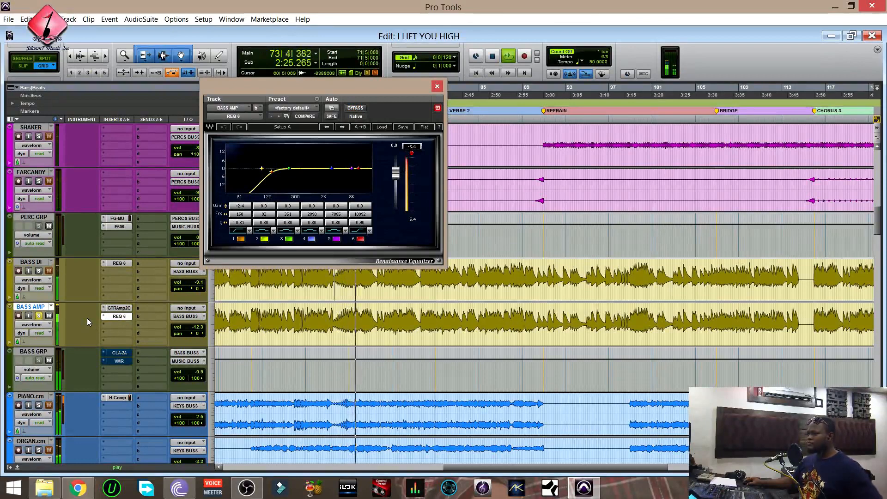
key(space)
- Compare BASS AMP with REQ 6 bypassed and active during playback, leaving the equalizer active, and close its window
click(355, 108)
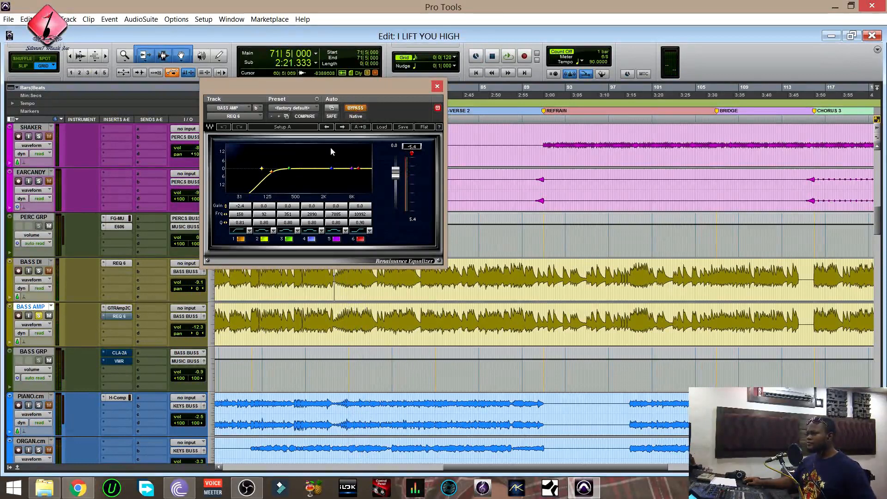
key(space)
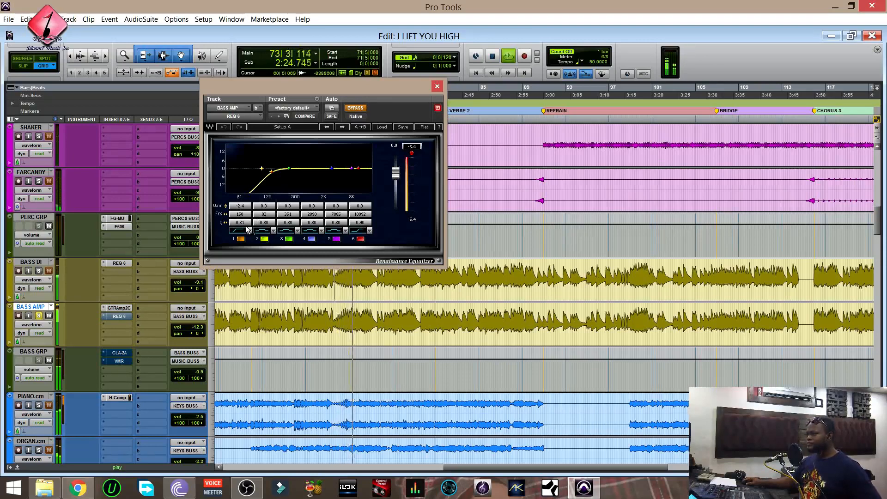
click(355, 108)
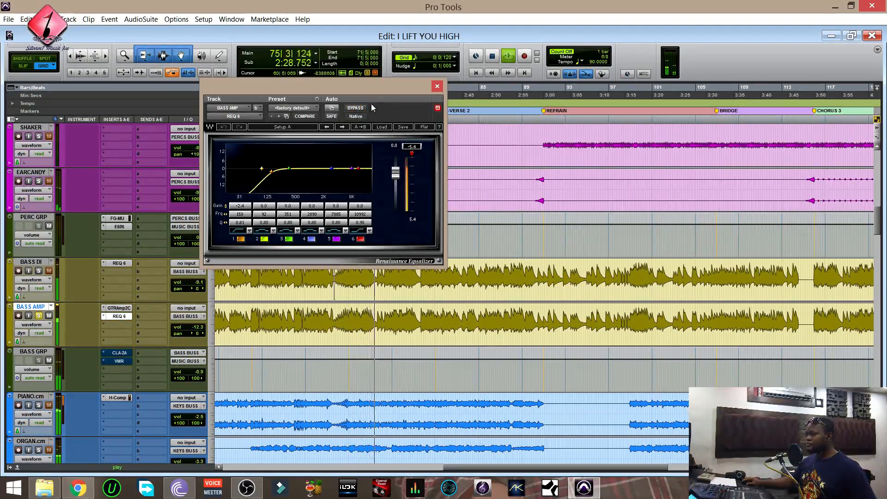
click(360, 109)
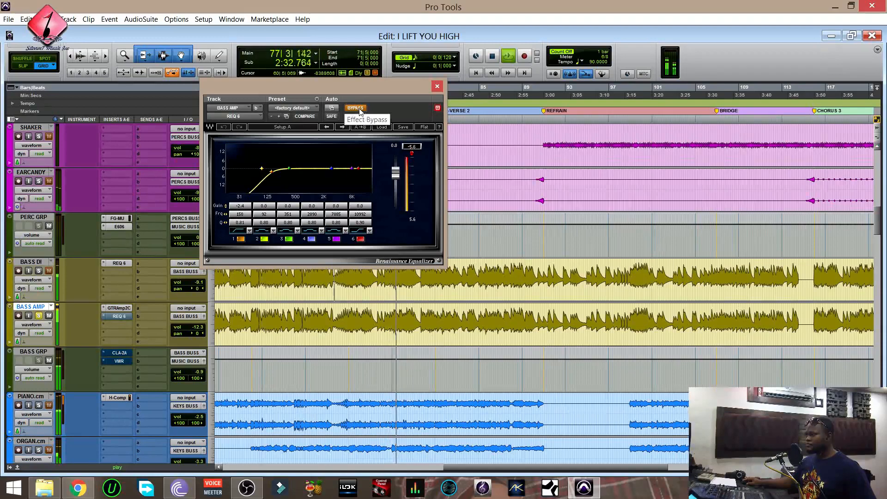
click(359, 110)
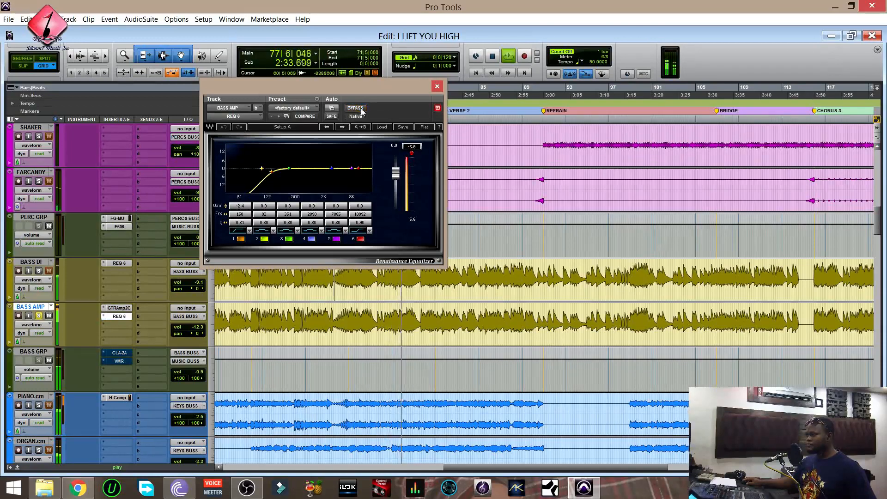
click(437, 86)
key(space)
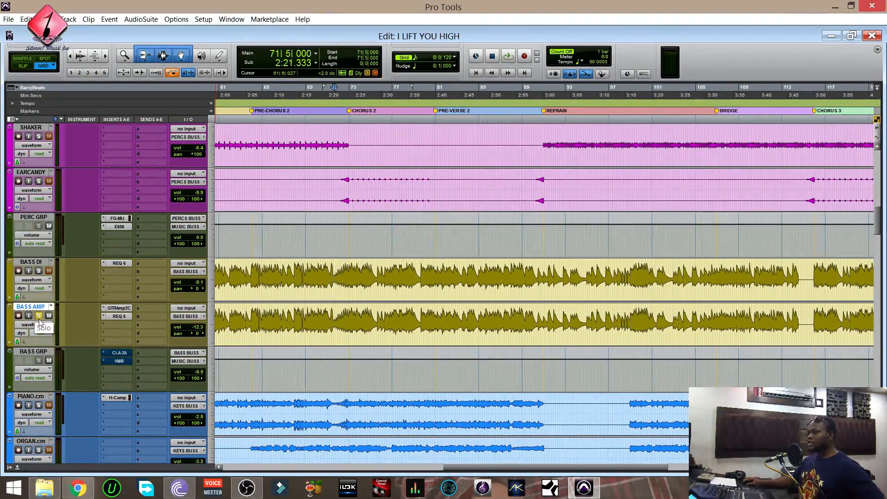
- Solo BASS DI together with BASS AMP, play them and add BASS DI to the track selection
click(38, 270)
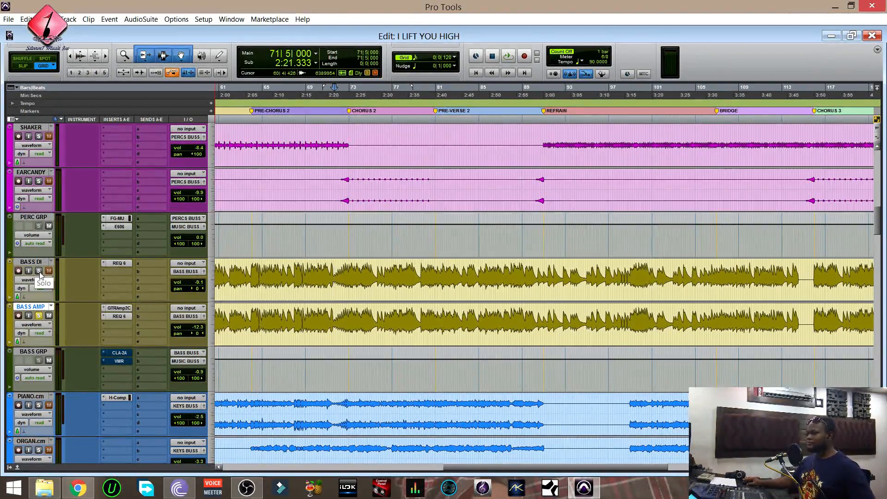
key(space)
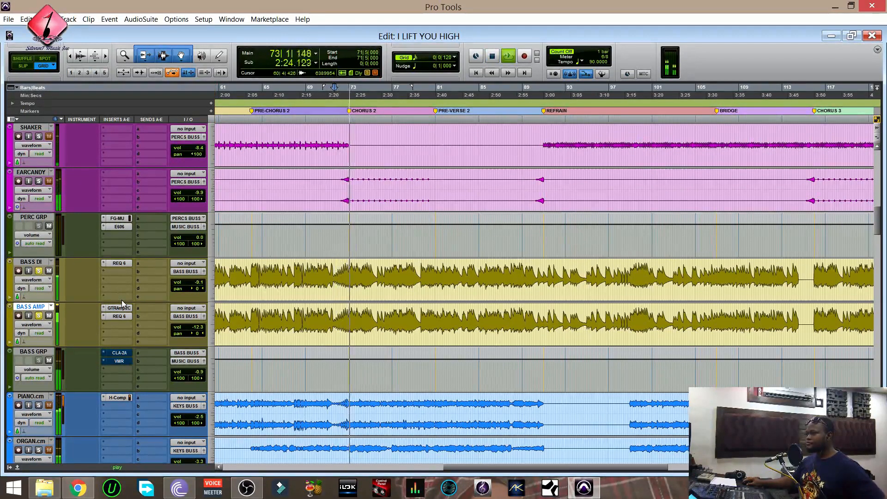
shift+click(29, 262)
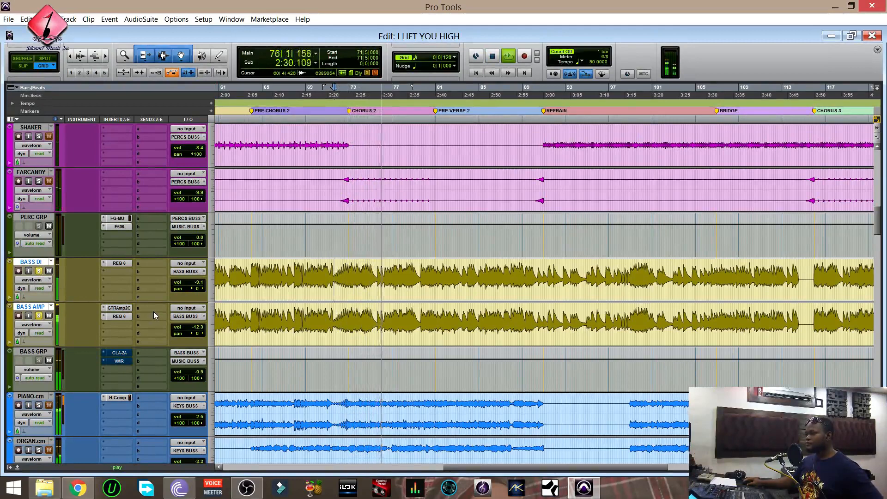
- Compare BASS DI alone with the BASS DI and BASS AMP blend during playback, and leave both tracks soloed
click(39, 316)
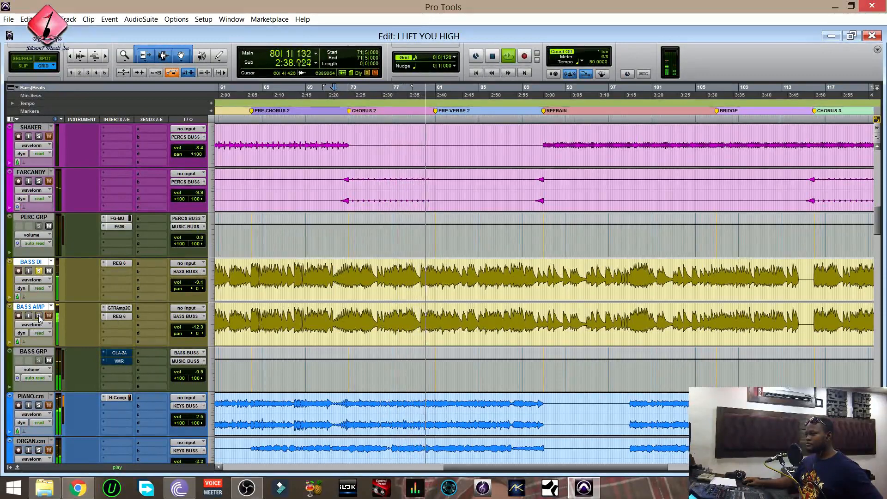
click(39, 272)
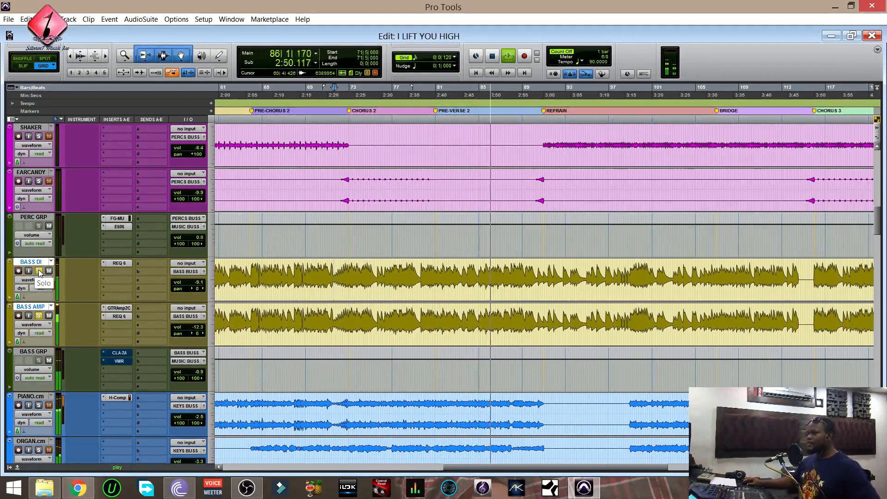
key(space)
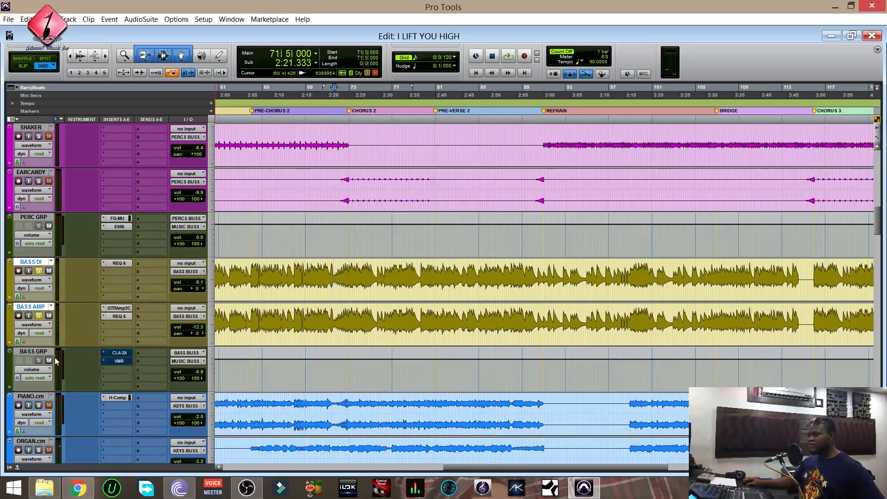
- Open the CLA-2A compressor on BASS GRP, take it out of bypass and check its Peak Reduction and Gain knobs
click(31, 352)
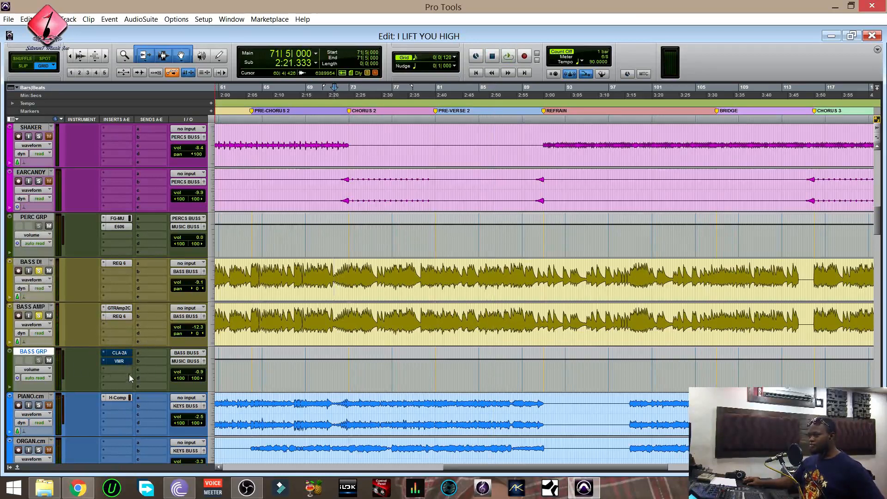
click(120, 353)
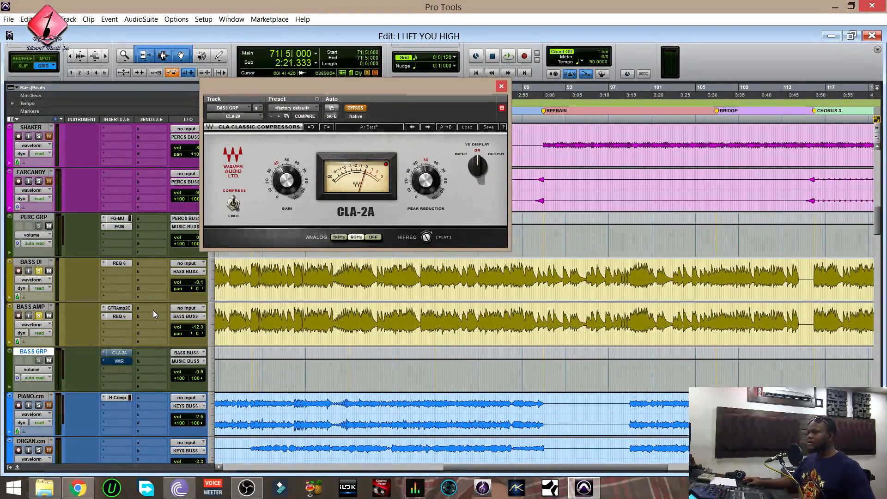
click(361, 110)
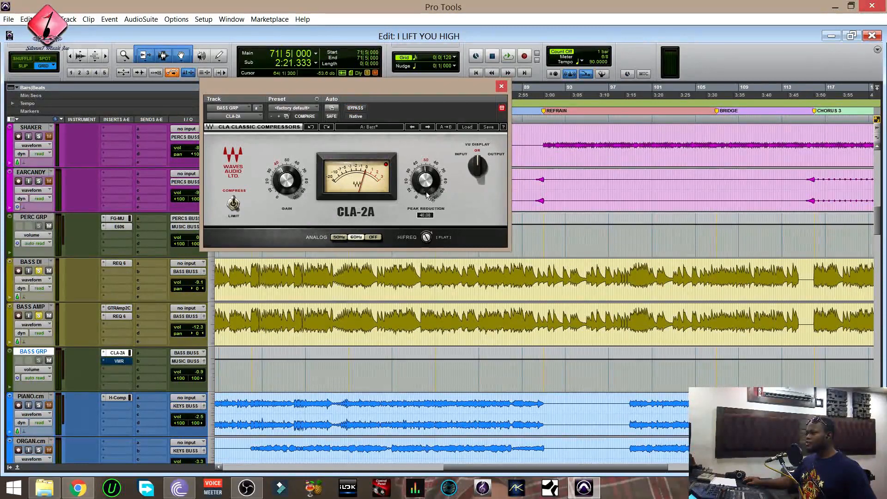
drag(427, 186, 428, 180)
drag(296, 195, 291, 189)
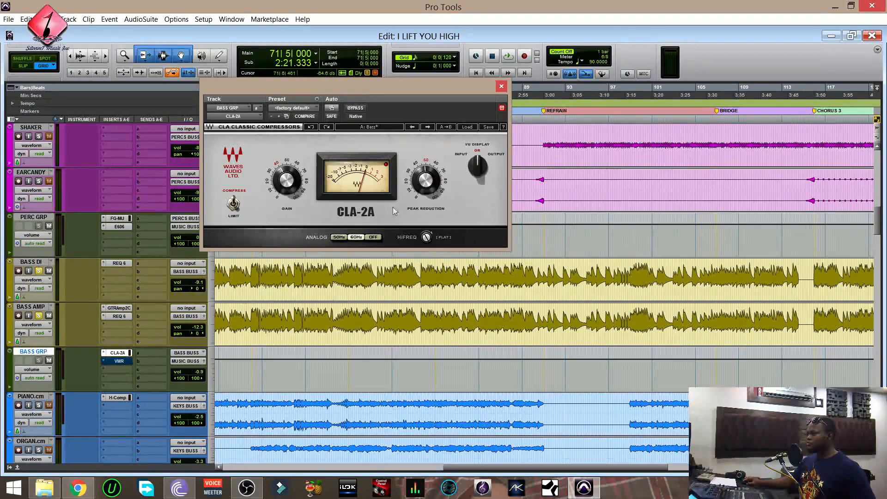
- Compare the soloed bass tracks with the BASS GRP CLA-2A bypassed and active during playback, leaving the compressor active
key(space)
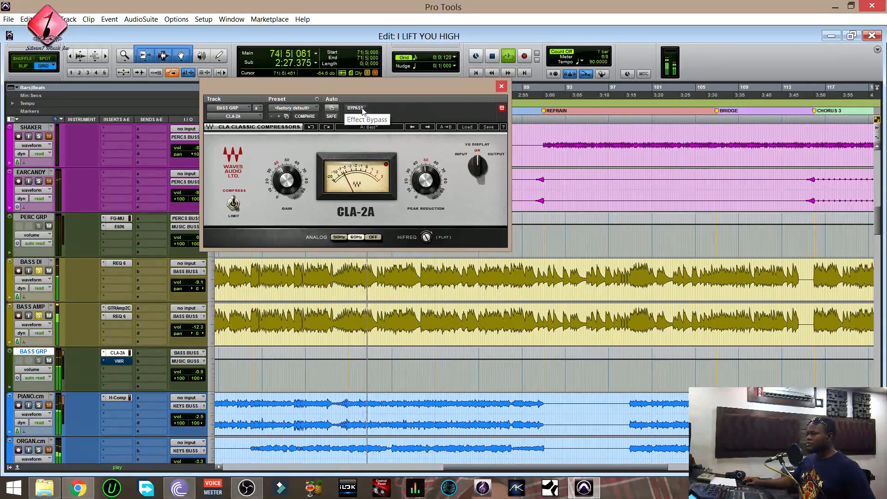
key(space)
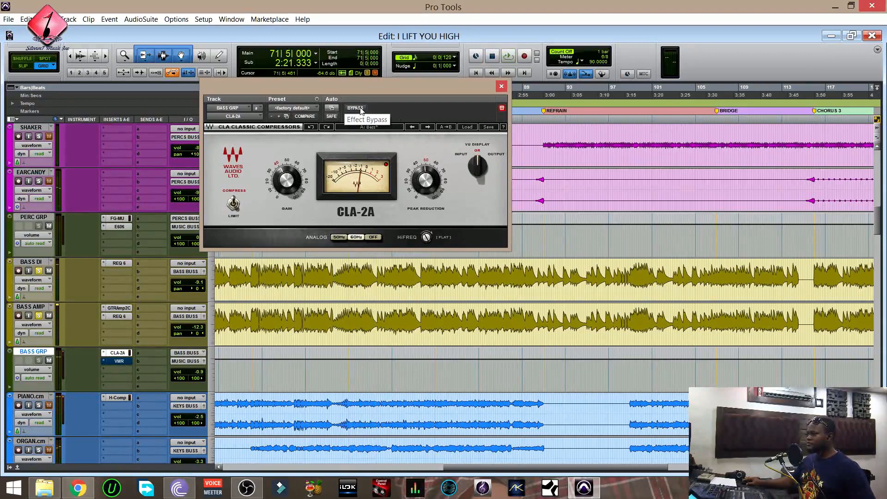
click(355, 108)
key(space)
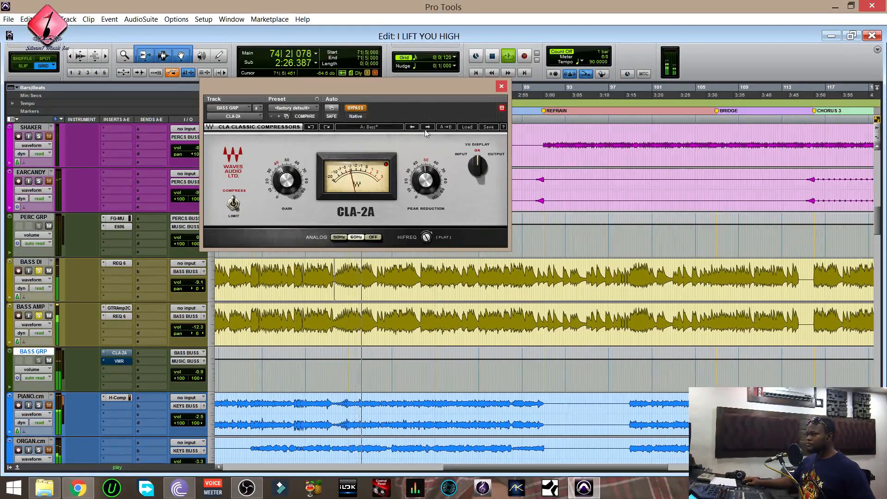
click(360, 109)
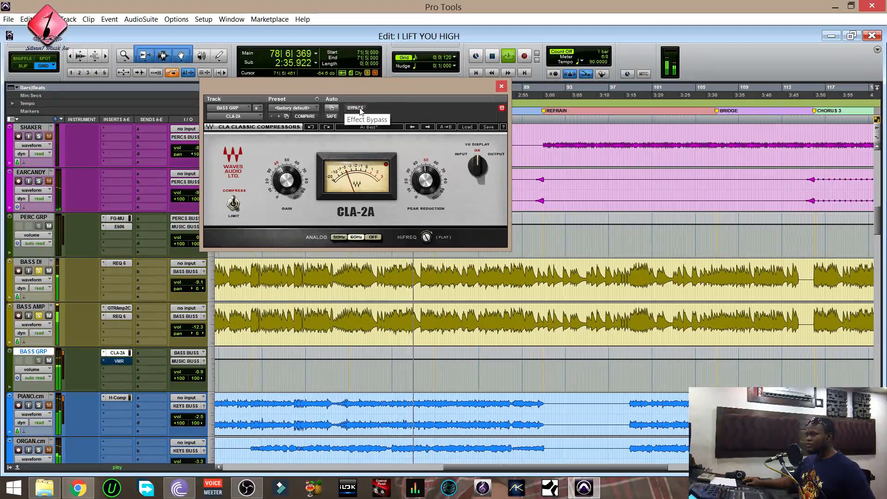
click(359, 109)
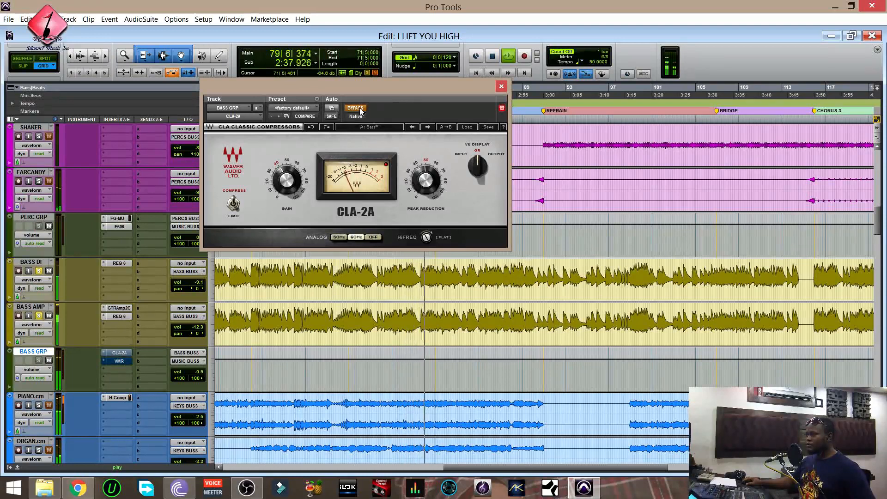
click(360, 109)
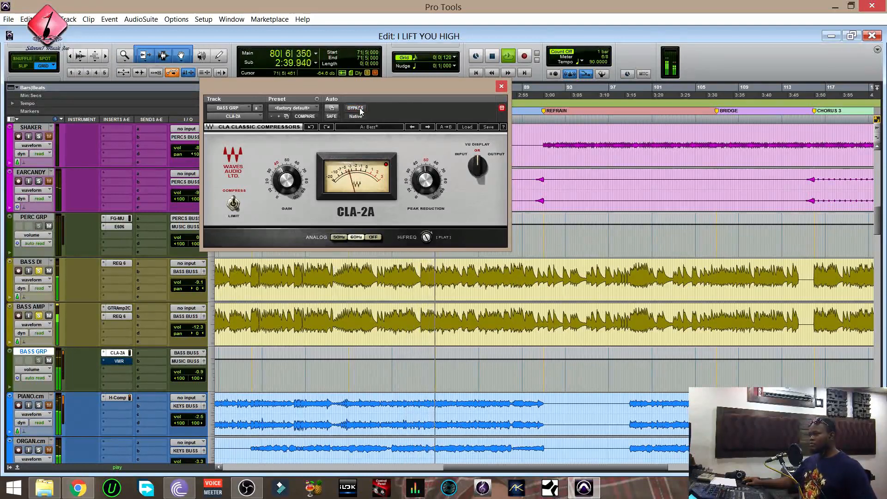